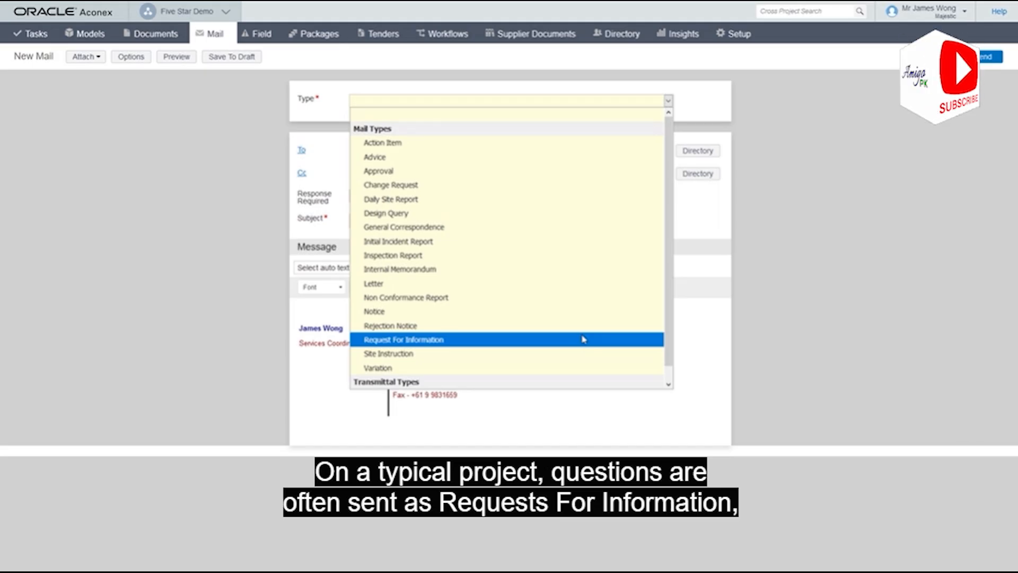
Compose a Request For Information to the first and last contacts found for organization "ark", with the subject "Updated reception layout drawings"
{"action": "left_click", "coordinate": [583, 339]}
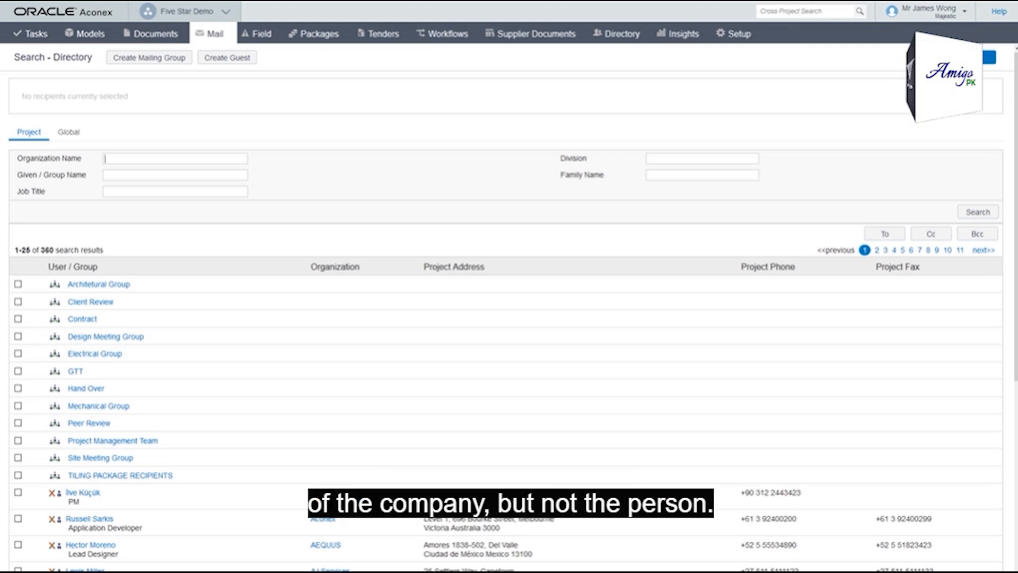
{"action": "type", "text": "ark"}
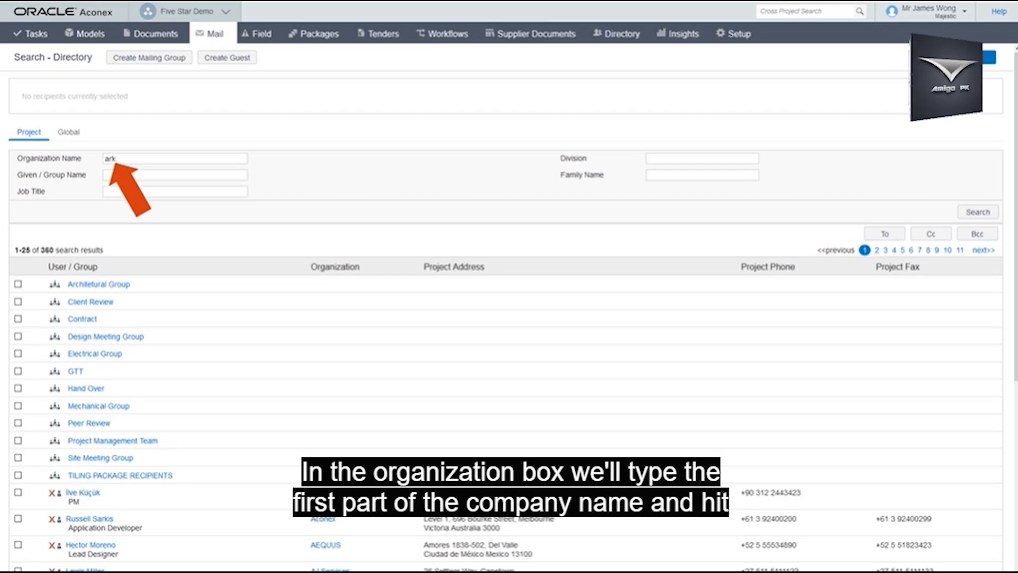
{"action": "key", "text": "Return"}
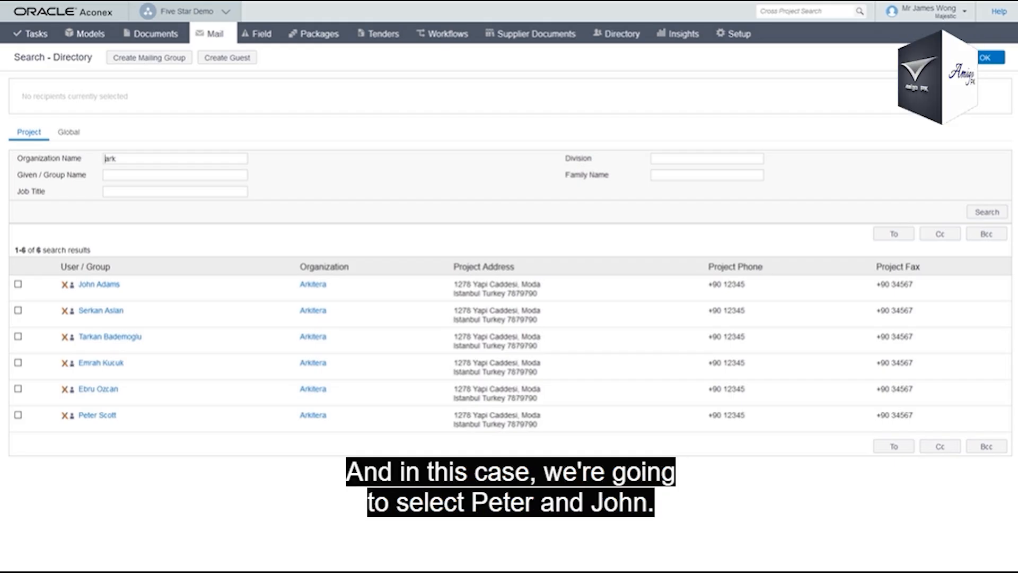
{"action": "left_click", "coordinate": [18, 284]}
{"action": "left_click", "coordinate": [19, 416]}
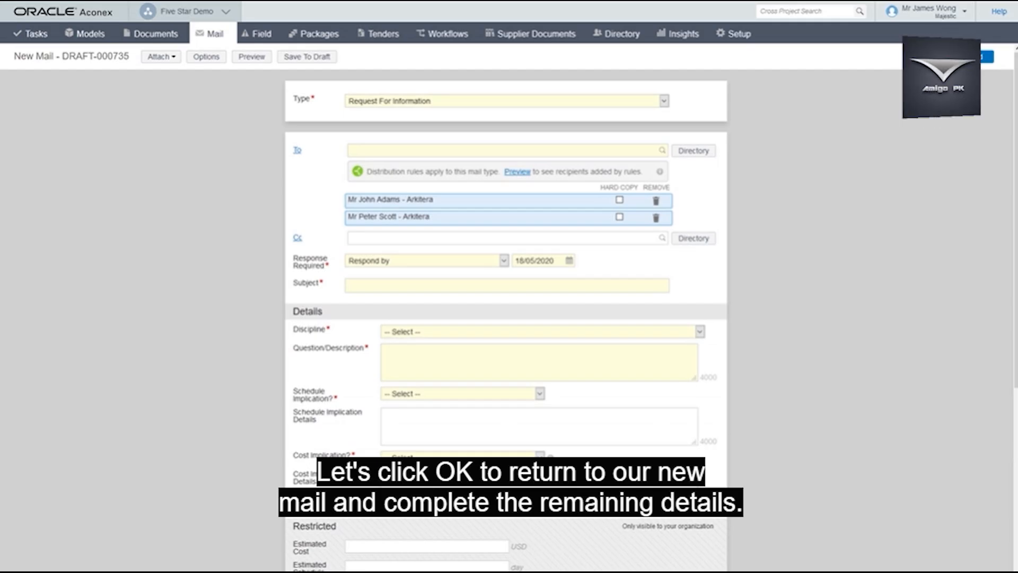
{"action": "type", "text": "Updated reception layout drawings"}
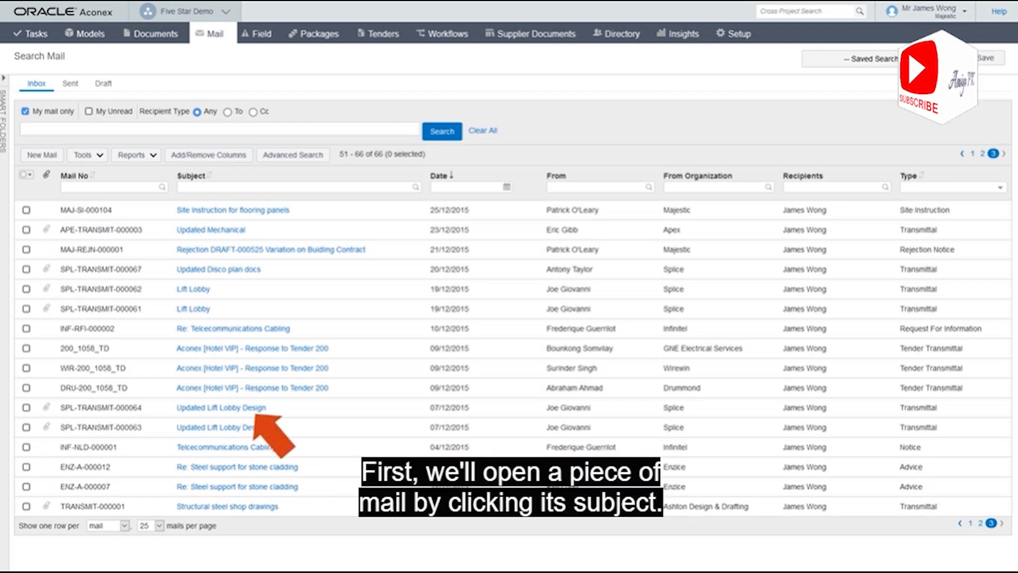
Open the "Updated Lift Lobby Design" mail SPL-TRANSMIT-000064 and reply to it with the mail type Request For Information
{"action": "left_click", "coordinate": [221, 407]}
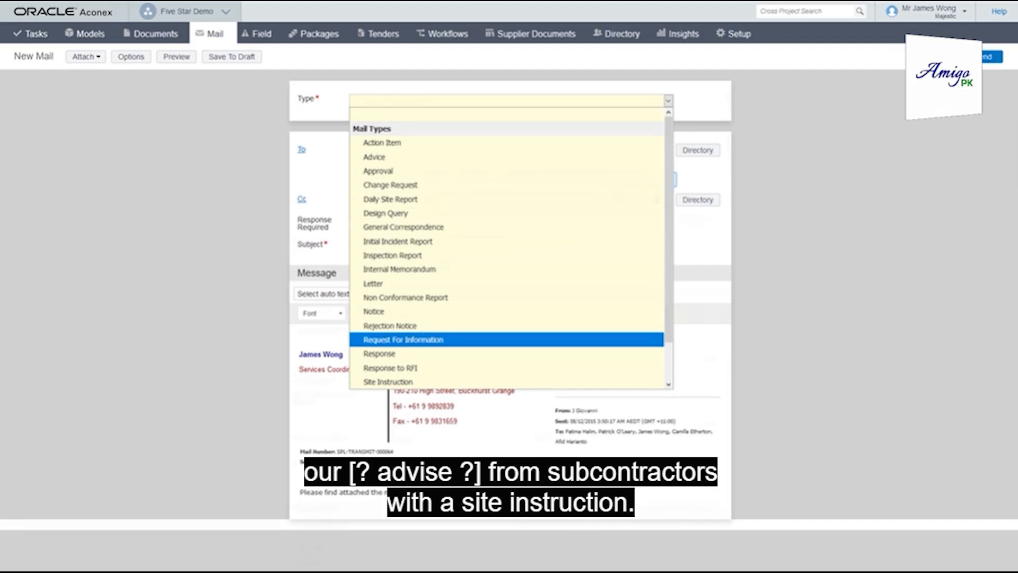
{"action": "key", "text": "Return"}
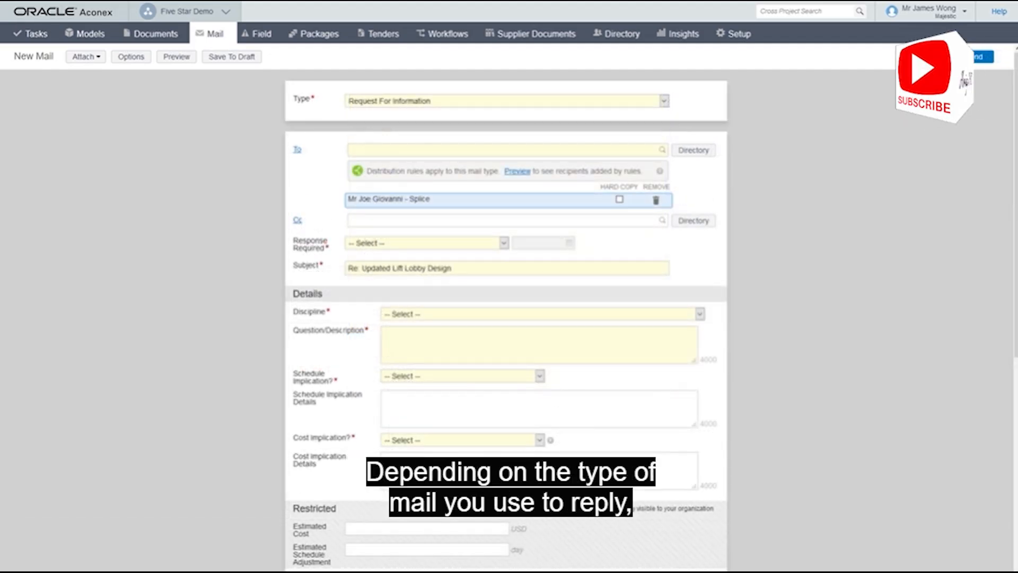
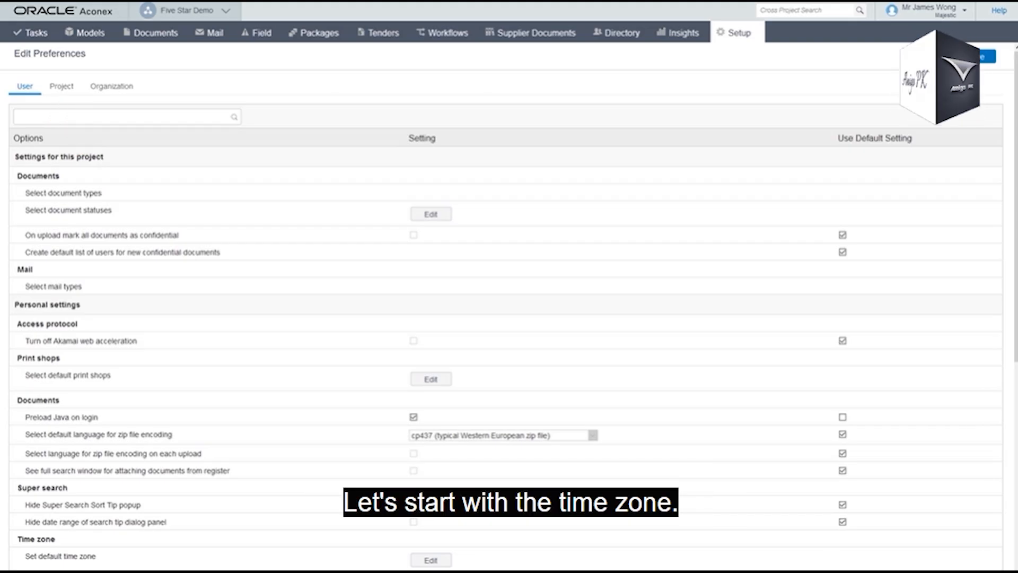
Look through the user preference options down to the time zone setting, and open the Preferences area from the task page
{"action": "scroll", "coordinate": [509, 319], "scroll_direction": "down", "scroll_amount": 6}
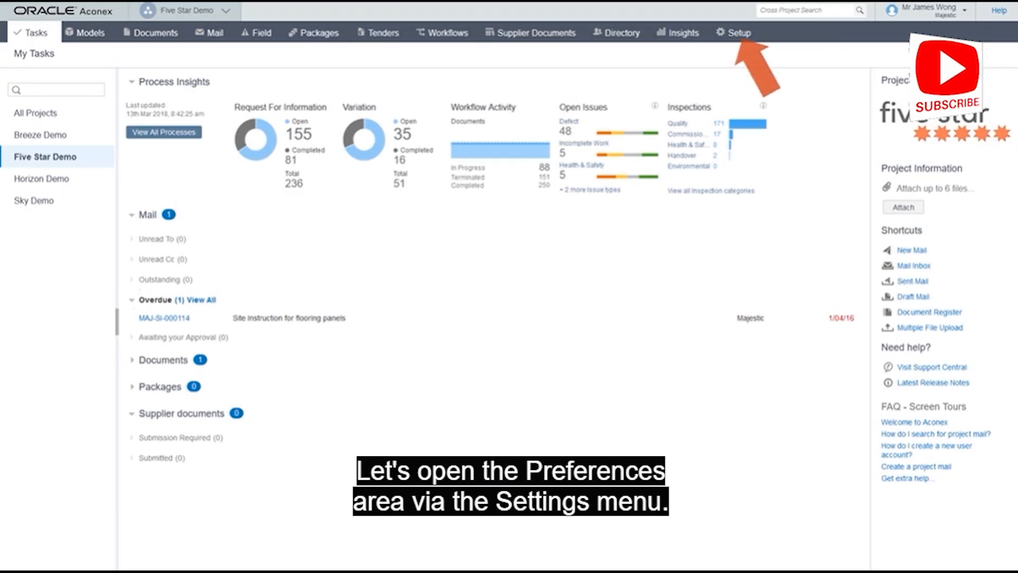
{"action": "left_click", "coordinate": [743, 35]}
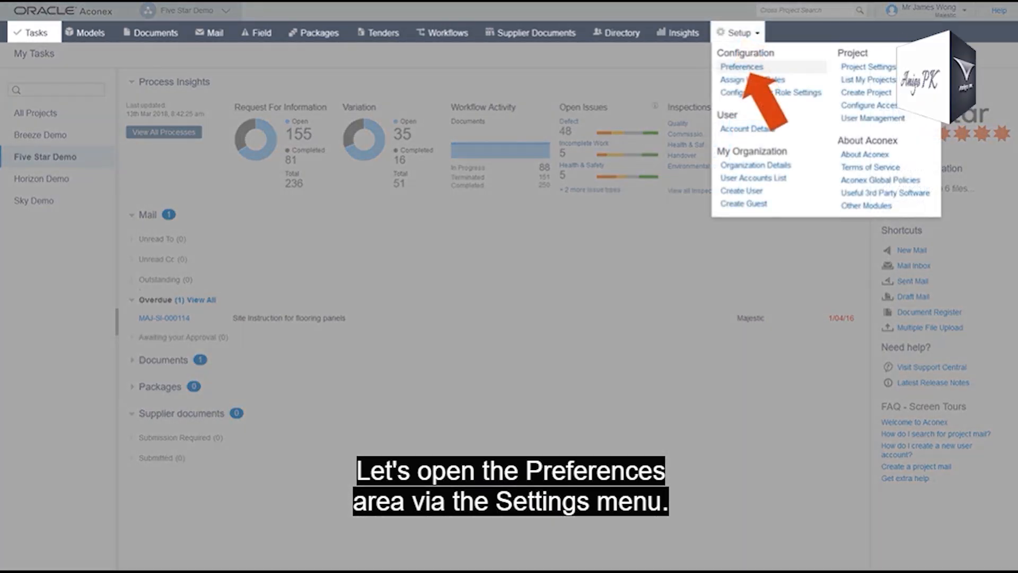
{"action": "left_click", "coordinate": [743, 67]}
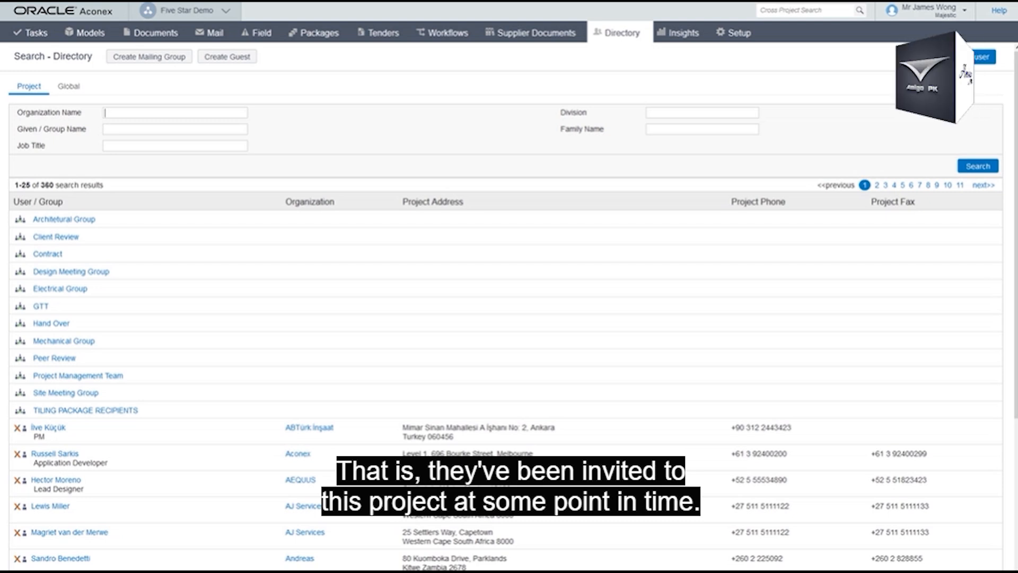
Enter "ark" as the organization in the project directory, and add Majestic's first-listed Construction Manager from the global directory as a To recipient
{"action": "type", "text": "ark"}
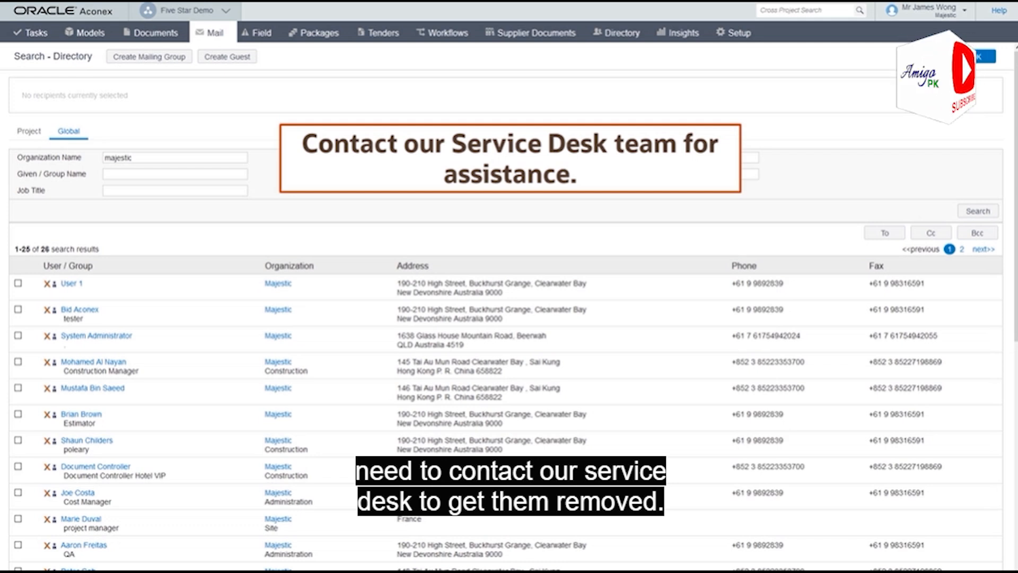
{"action": "left_click", "coordinate": [18, 362]}
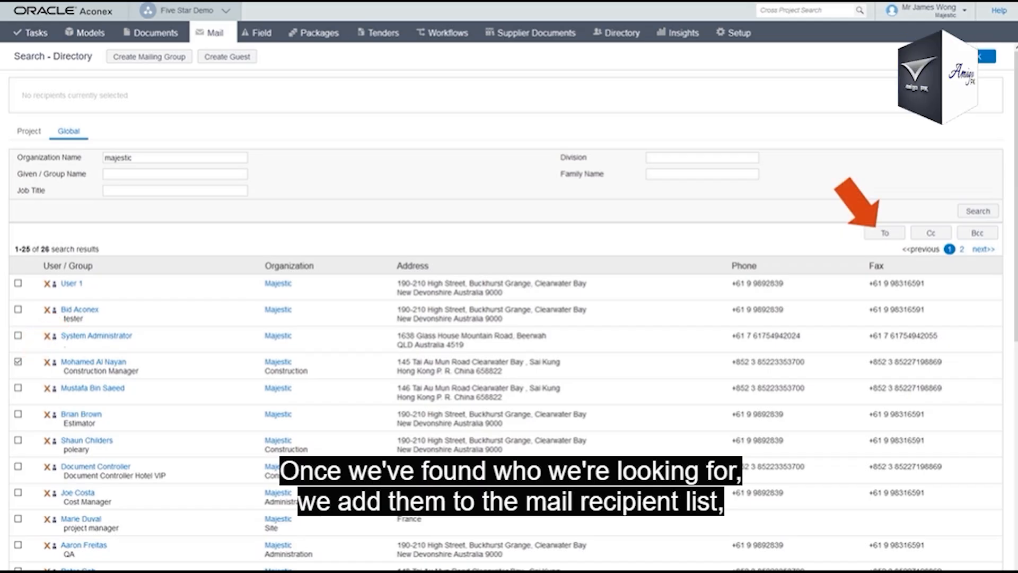
{"action": "left_click", "coordinate": [885, 233]}
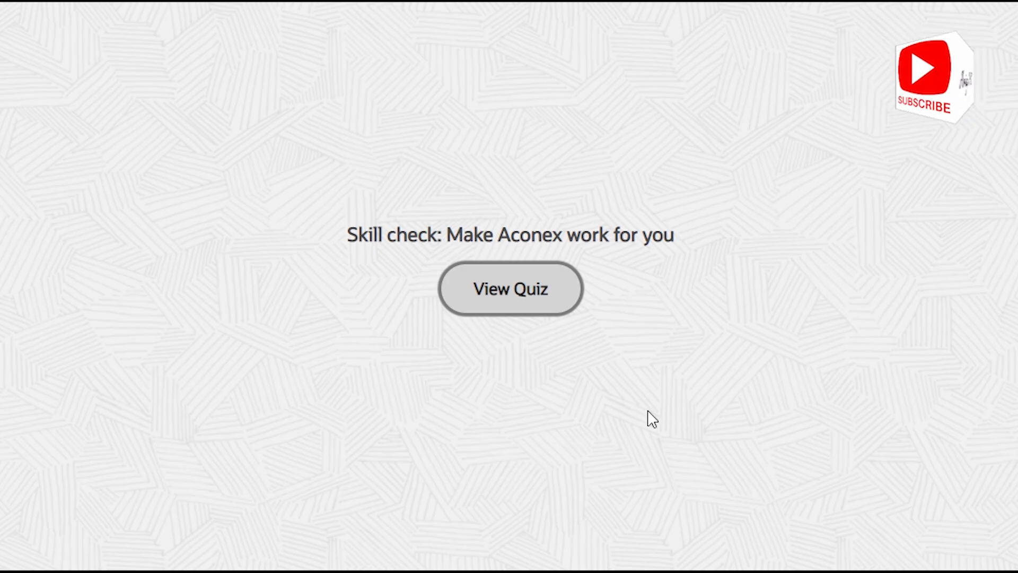
Open the "Make Aconex work for you" skill check and start its quiz
{"action": "left_click", "coordinate": [533, 300]}
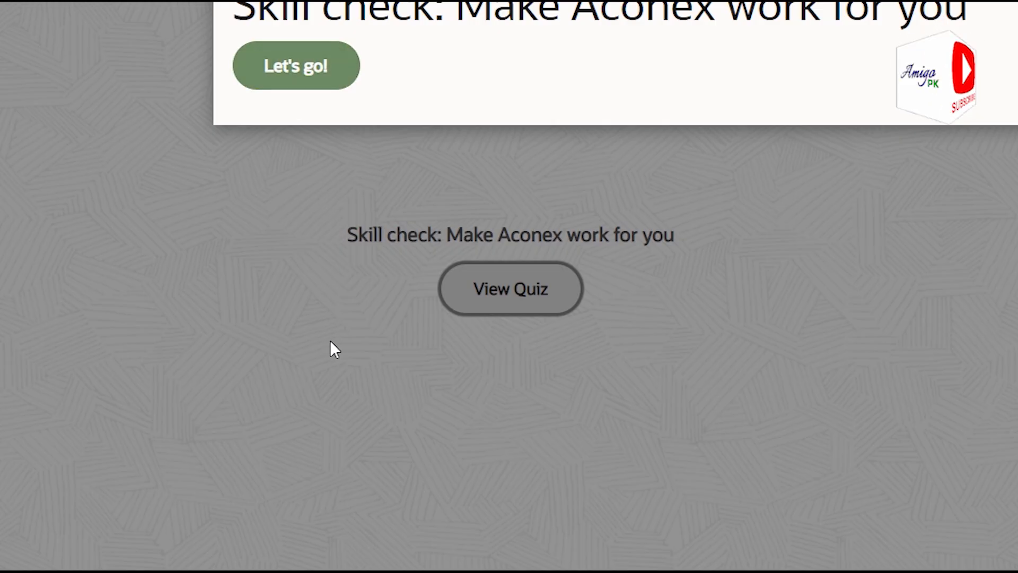
{"action": "left_click", "coordinate": [306, 80]}
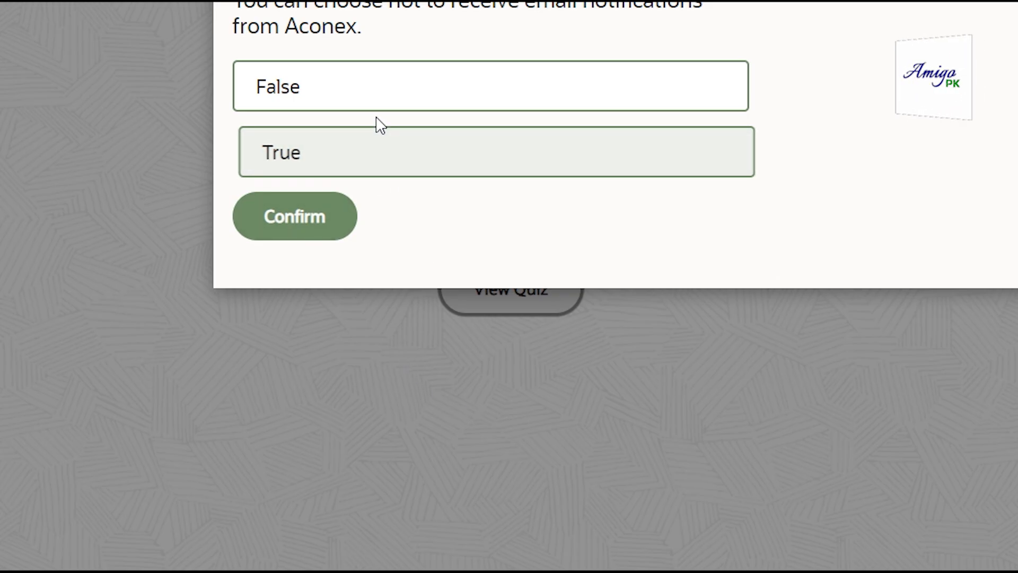
Answer True for opting out of Aconex email notifications and Organization Preferences for where to change the personal session timeout
{"action": "left_click", "coordinate": [364, 150]}
{"action": "left_click", "coordinate": [292, 215]}
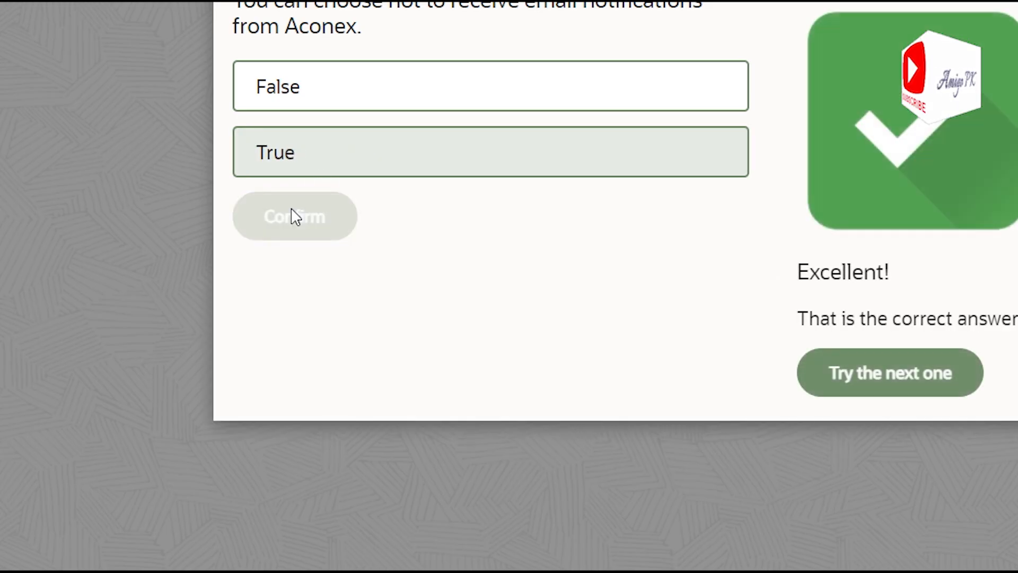
{"action": "left_click", "coordinate": [926, 369]}
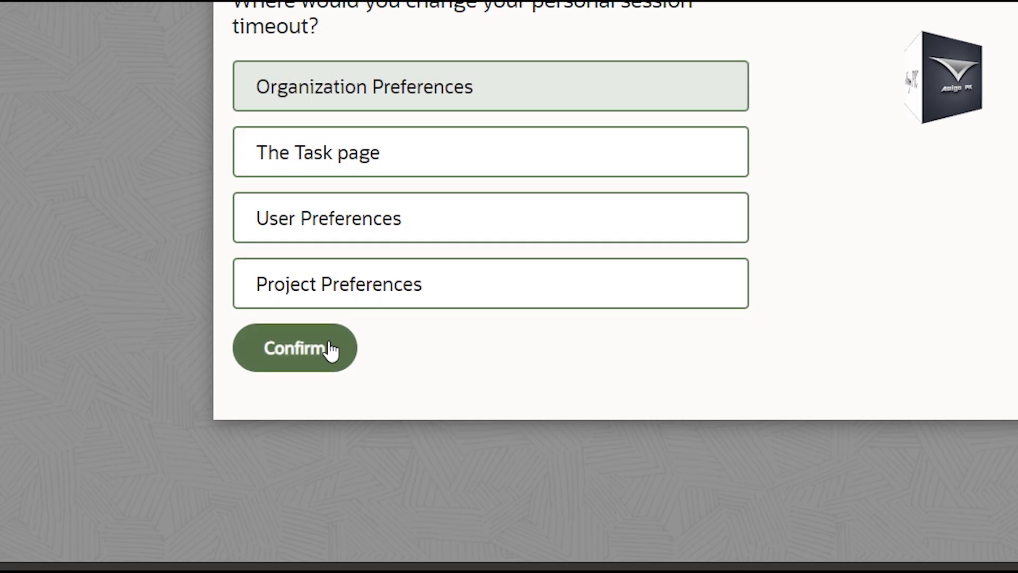
{"action": "left_click", "coordinate": [329, 346]}
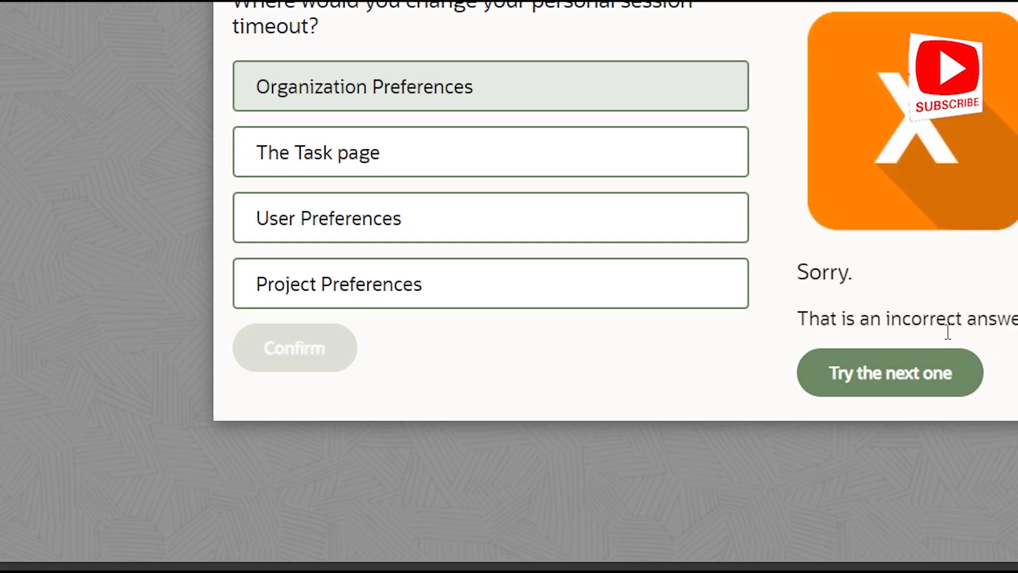
{"action": "left_click", "coordinate": [910, 371]}
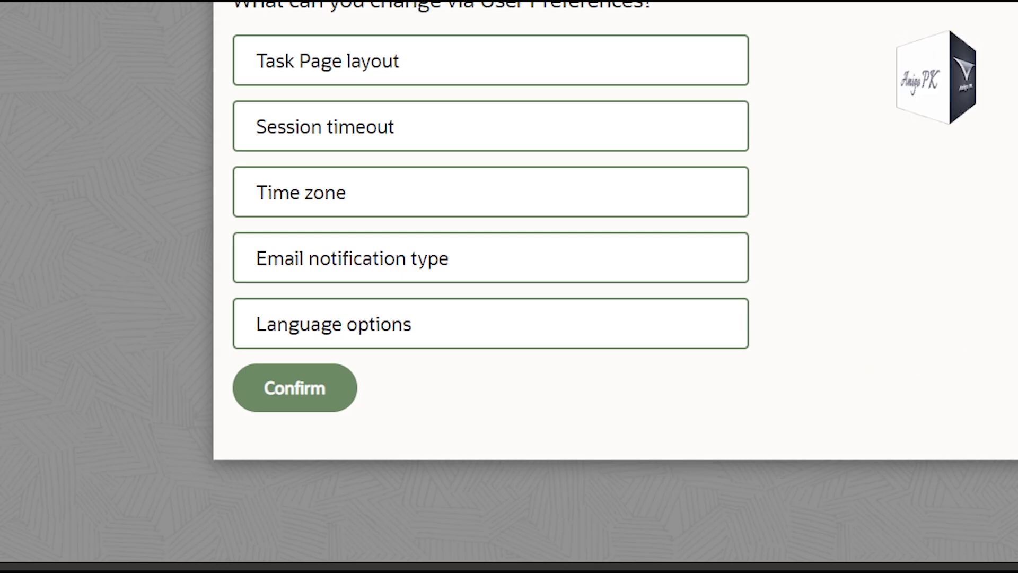
Submit Time zone, Email notification type, Language options and Session timeout as changeable via User Preferences, and restart the quiz from the overall result
{"action": "left_click", "coordinate": [307, 193]}
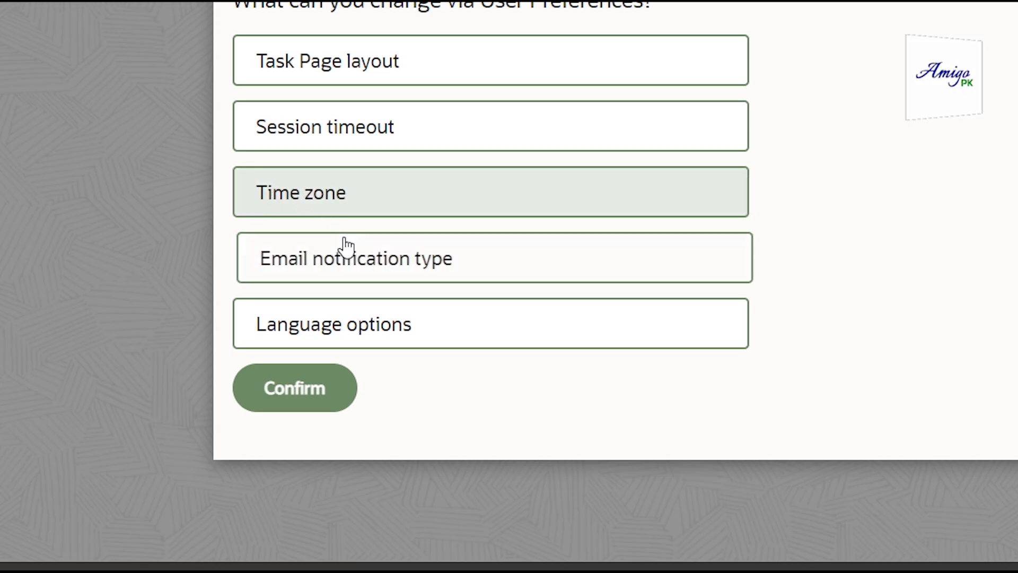
{"action": "left_click", "coordinate": [362, 260]}
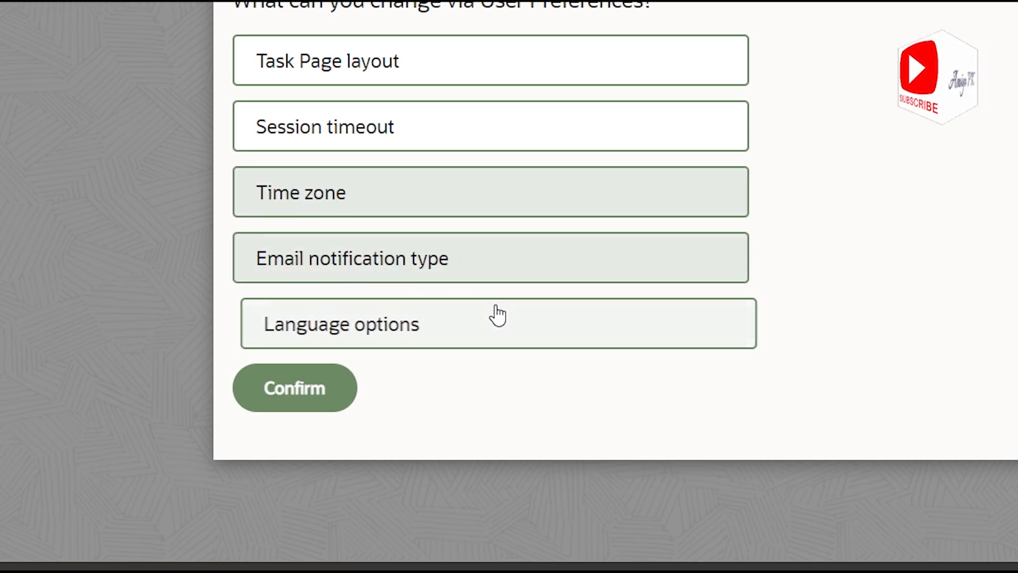
{"action": "left_click", "coordinate": [370, 326]}
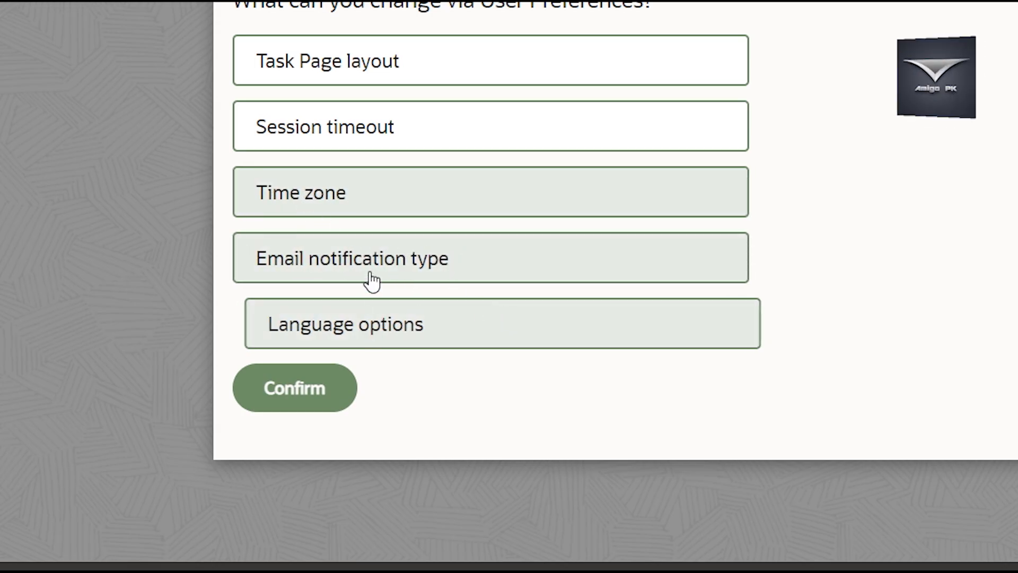
{"action": "left_click", "coordinate": [339, 142]}
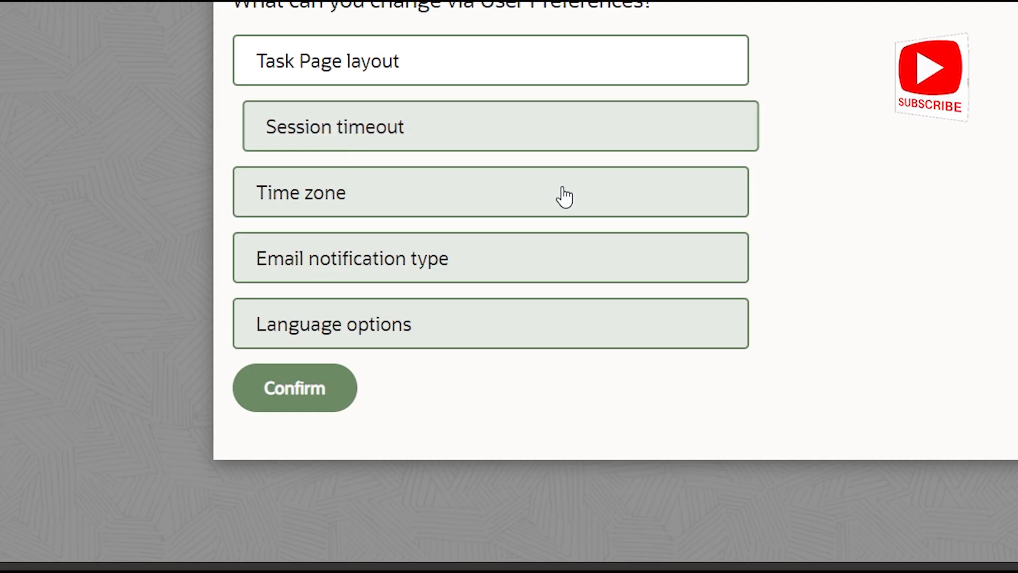
{"action": "left_click", "coordinate": [325, 402]}
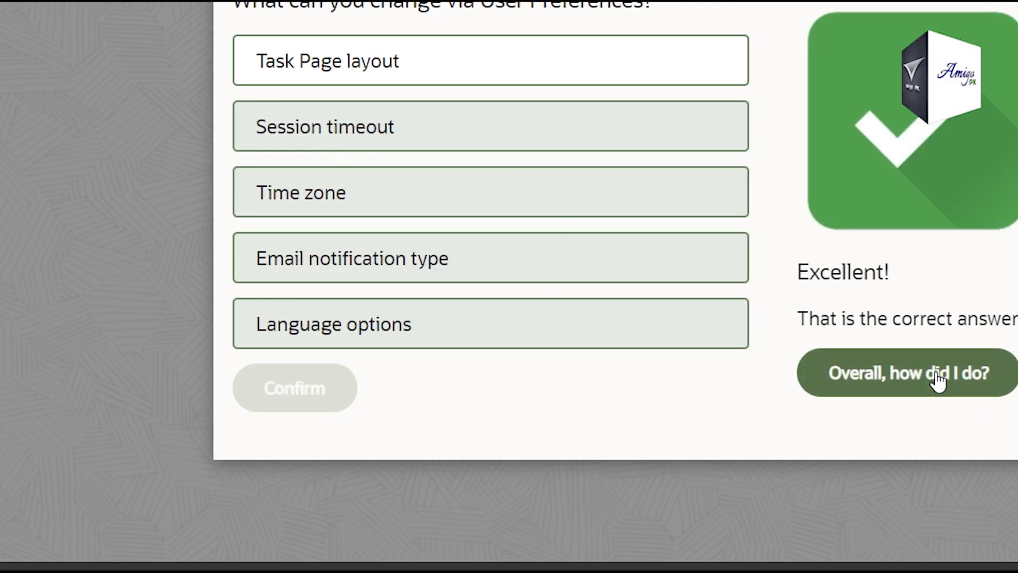
{"action": "left_click", "coordinate": [937, 375]}
{"action": "left_click", "coordinate": [363, 234]}
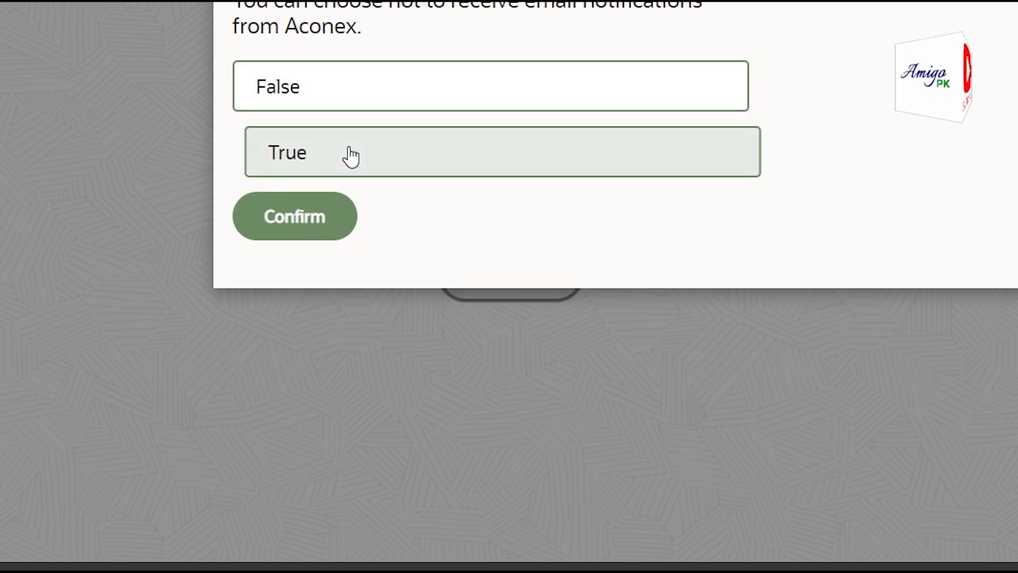
In the retaken quiz, mark the statement about choosing not to receive Aconex email notifications as True and continue
{"action": "left_click", "coordinate": [349, 154]}
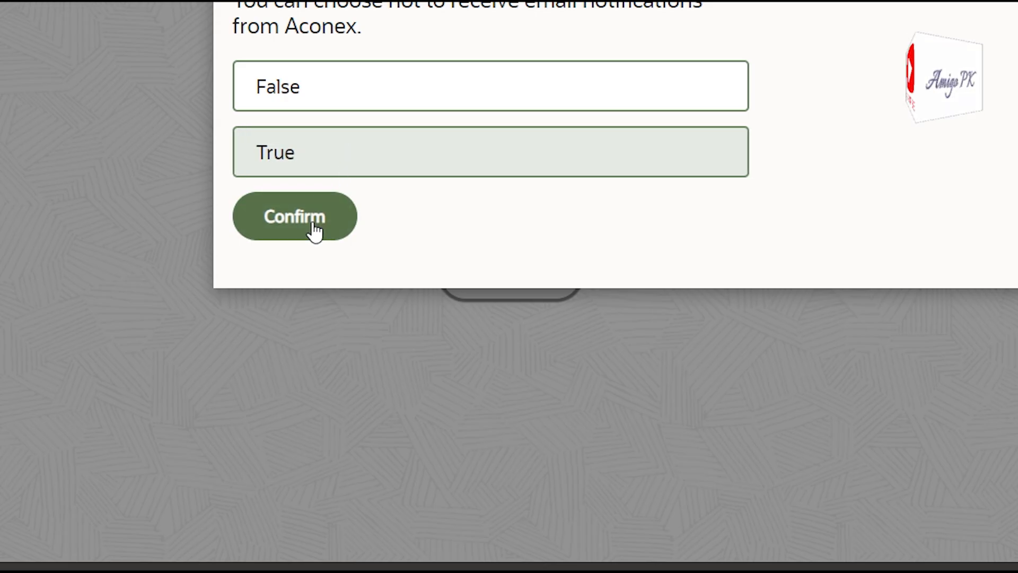
{"action": "left_click", "coordinate": [314, 225]}
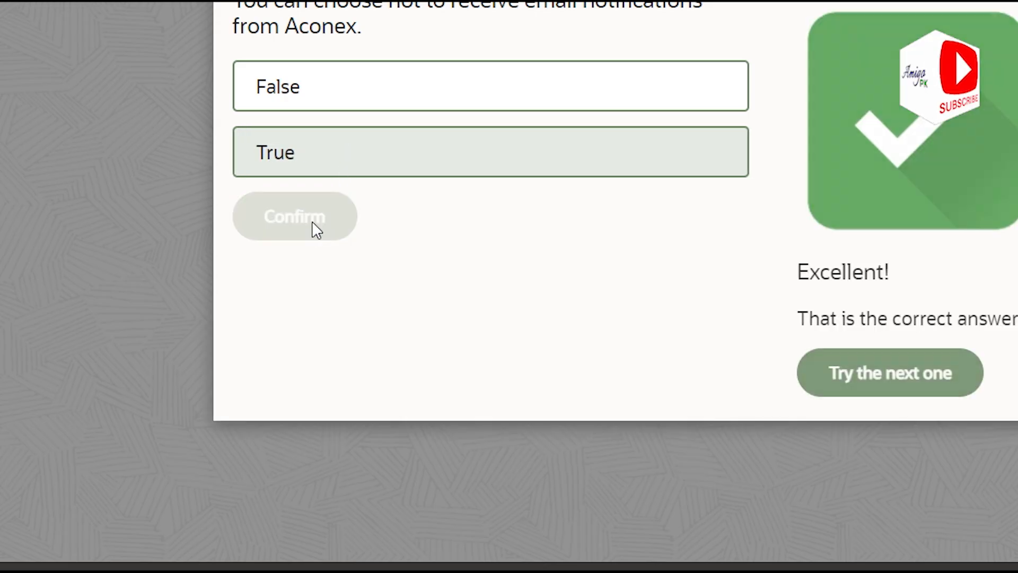
{"action": "left_click", "coordinate": [864, 374]}
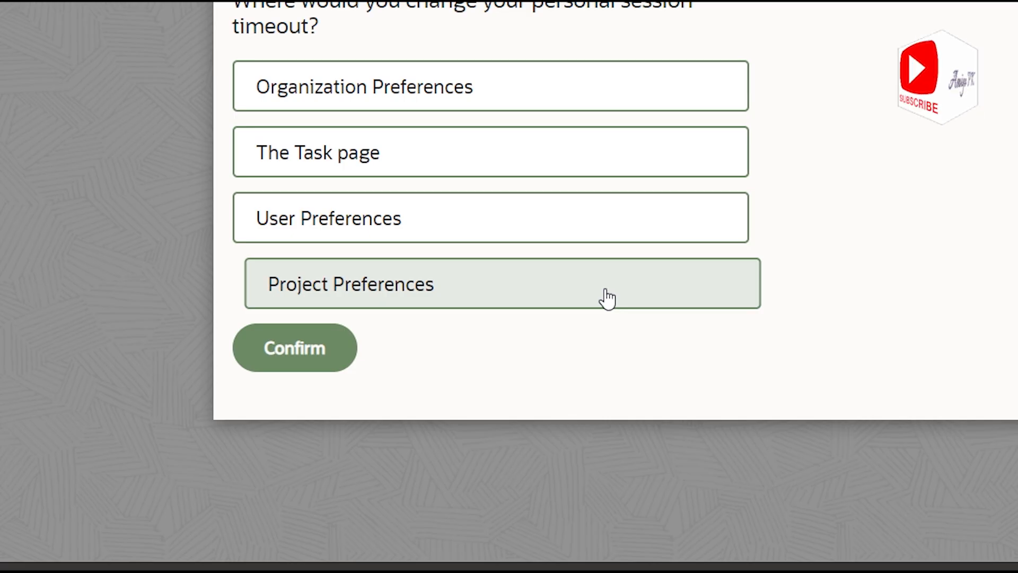
Submit User Preferences as the place to change the personal session timeout, and continue to the following question
{"action": "left_click", "coordinate": [455, 227]}
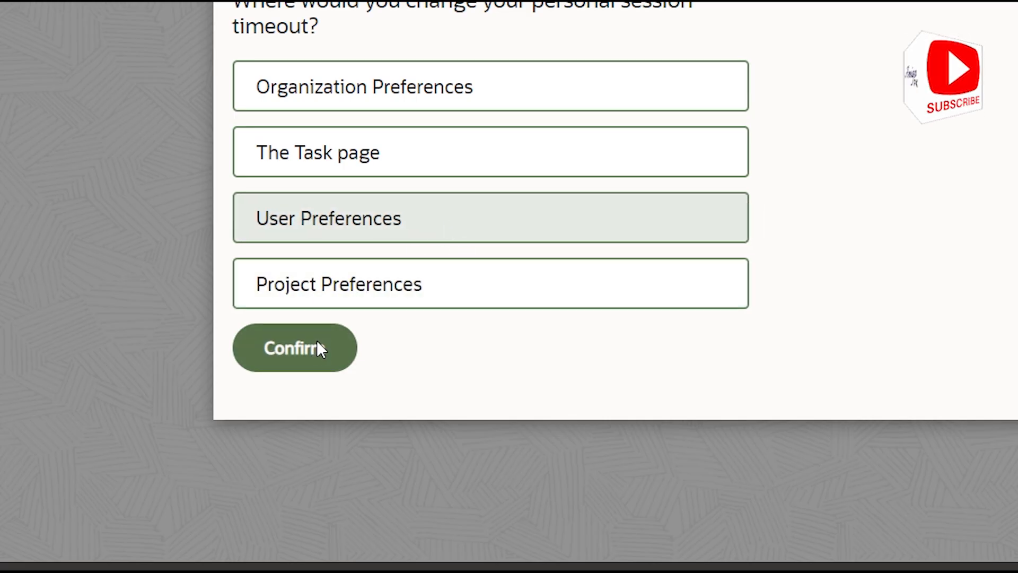
{"action": "left_click", "coordinate": [317, 346]}
{"action": "left_click", "coordinate": [926, 373]}
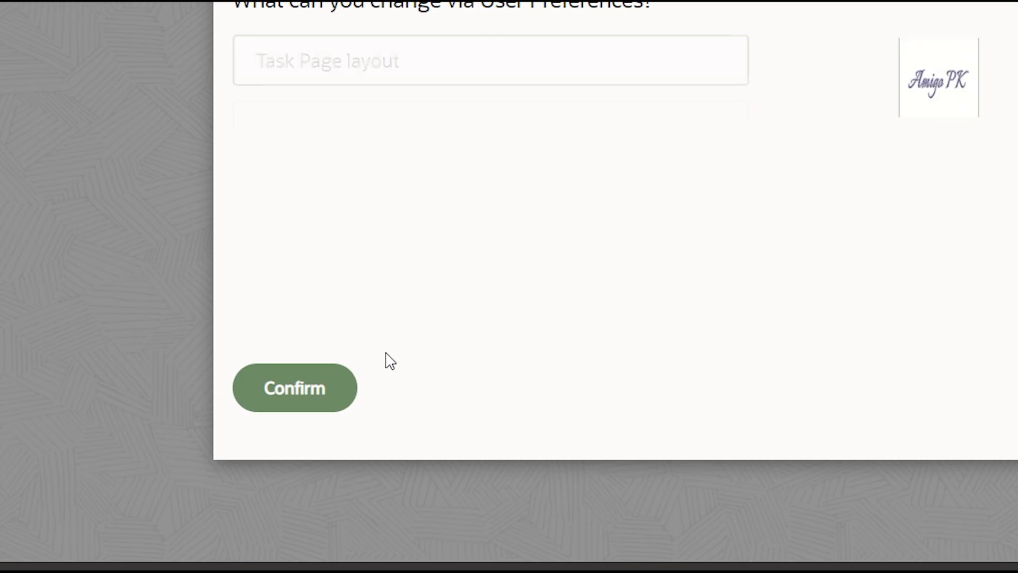
Submit every option except Task Page layout as changeable via User Preferences, view the overall result and close the quiz
{"action": "left_click", "coordinate": [284, 137]}
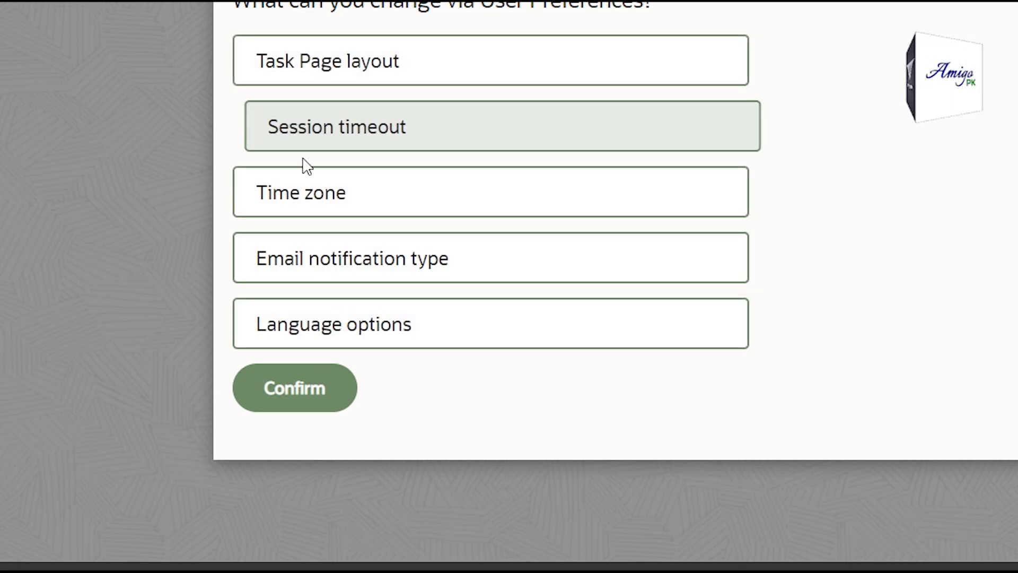
{"action": "left_click", "coordinate": [312, 208]}
{"action": "left_click", "coordinate": [318, 261]}
{"action": "left_click", "coordinate": [334, 326]}
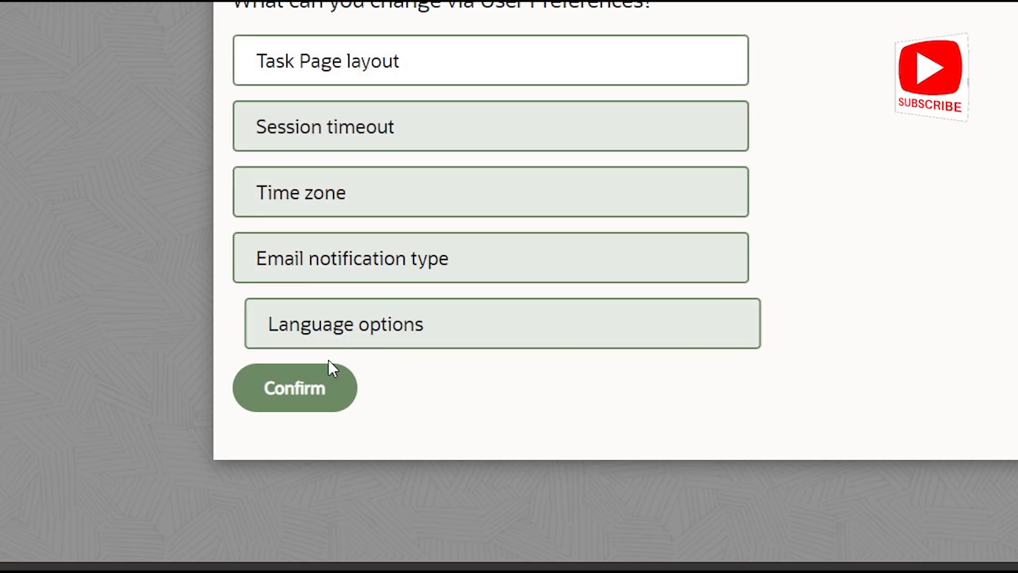
{"action": "left_click", "coordinate": [312, 389]}
{"action": "left_click", "coordinate": [865, 402]}
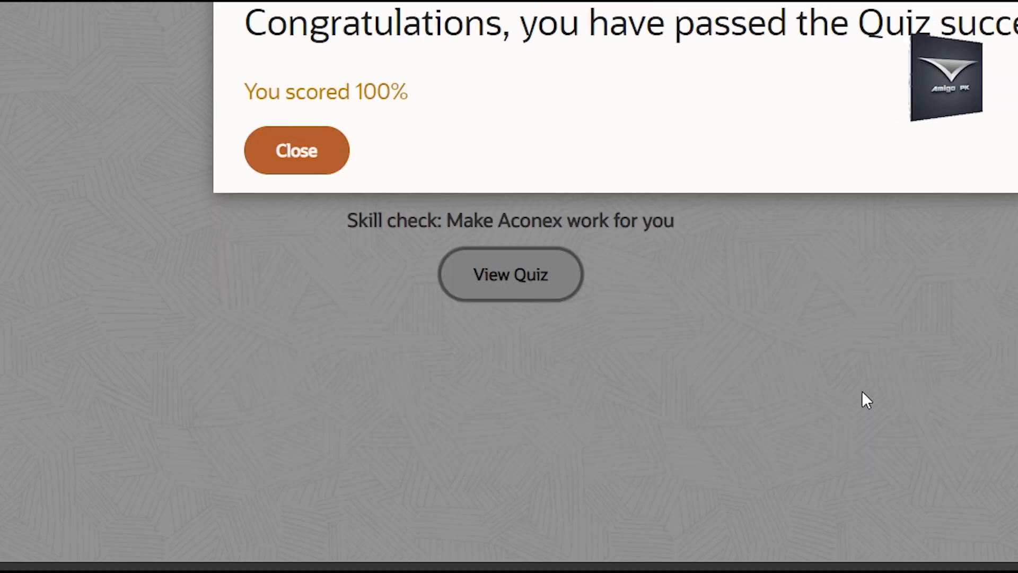
{"action": "left_click", "coordinate": [333, 161]}
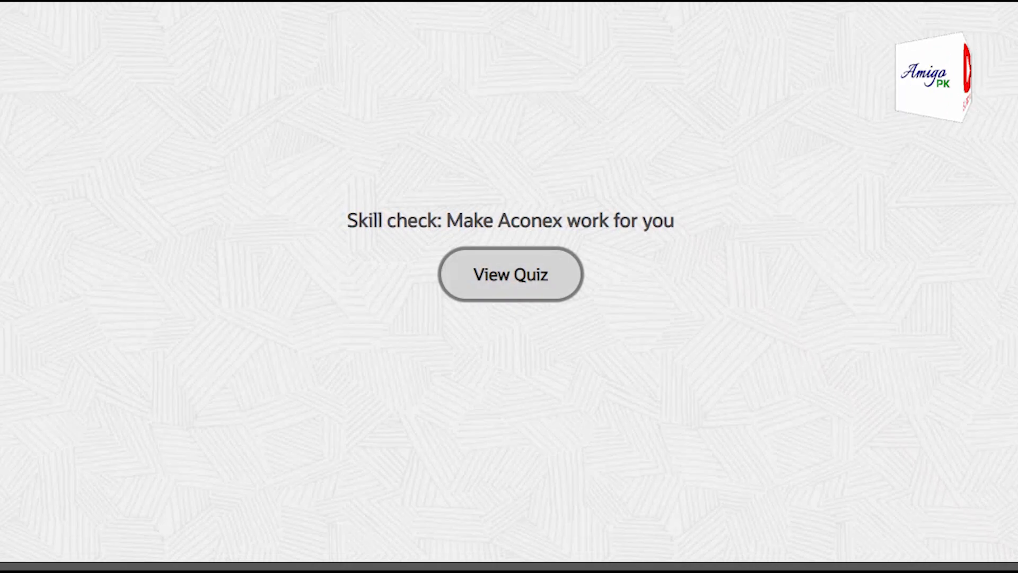